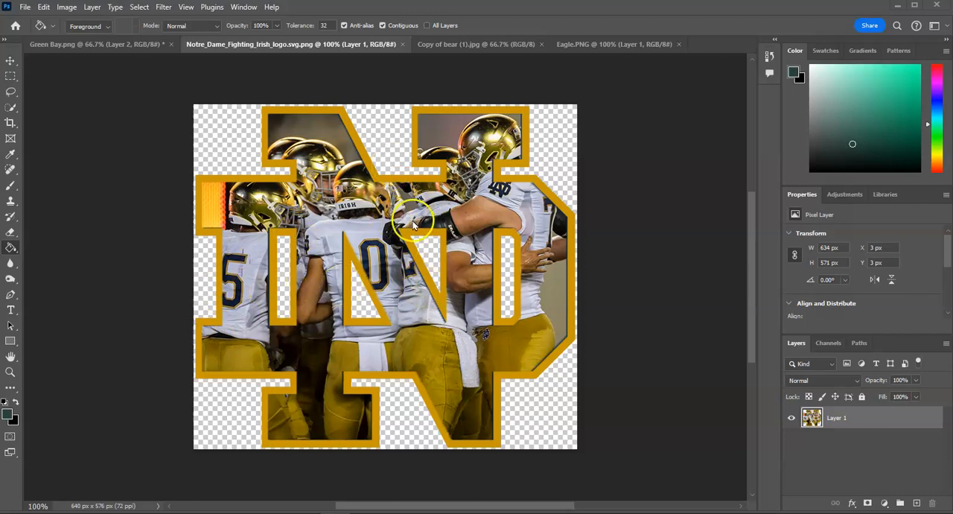
# Switch to the bear photo, select the bear as the subject, and hide its background with a layer mask.
pyautogui.click(441, 45)
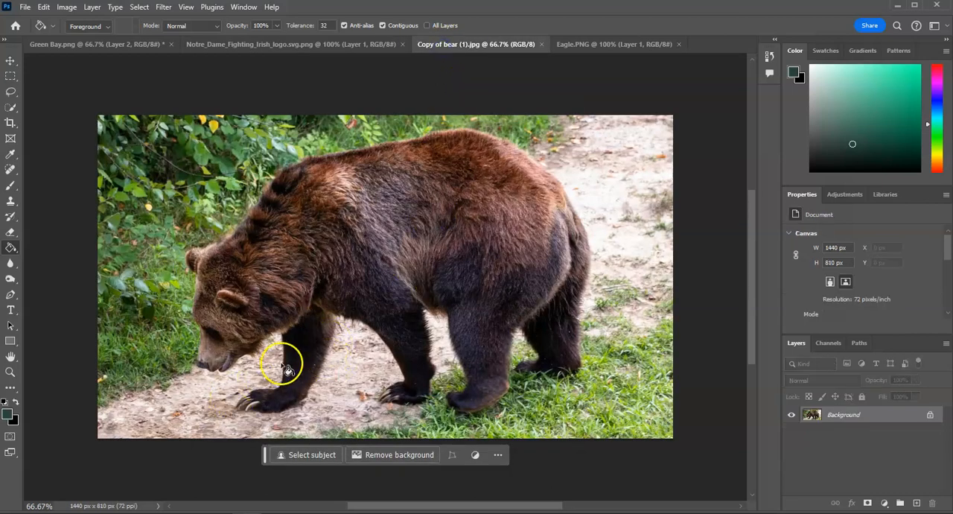
pyautogui.click(140, 7)
pyautogui.click(149, 146)
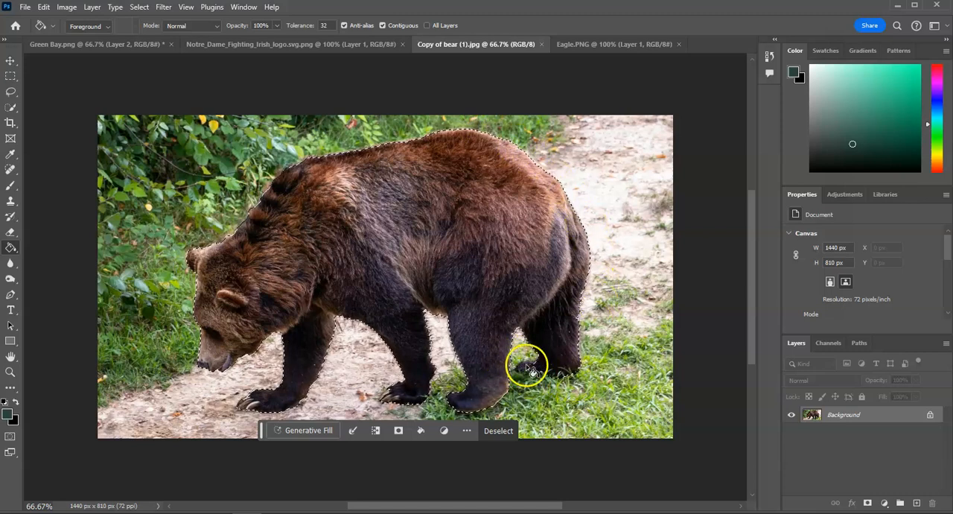
pyautogui.click(11, 106)
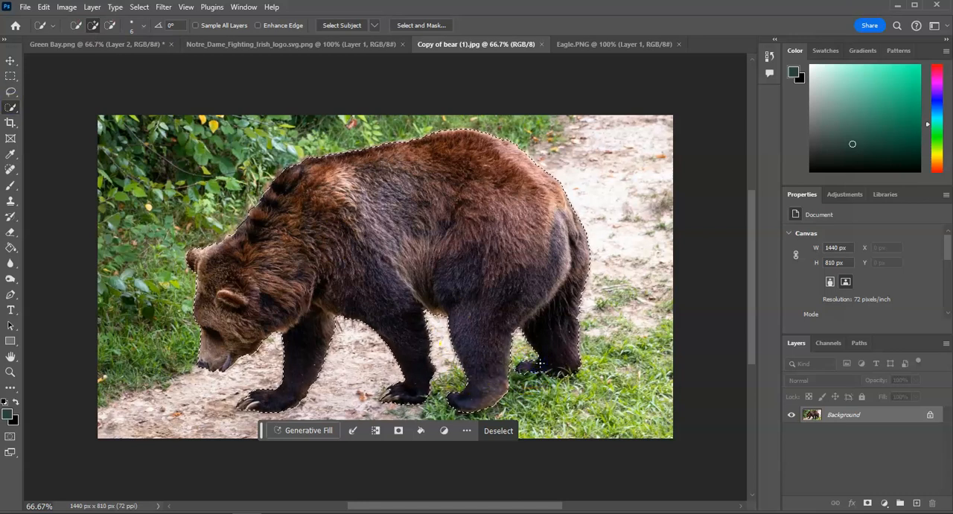
pyautogui.click(867, 504)
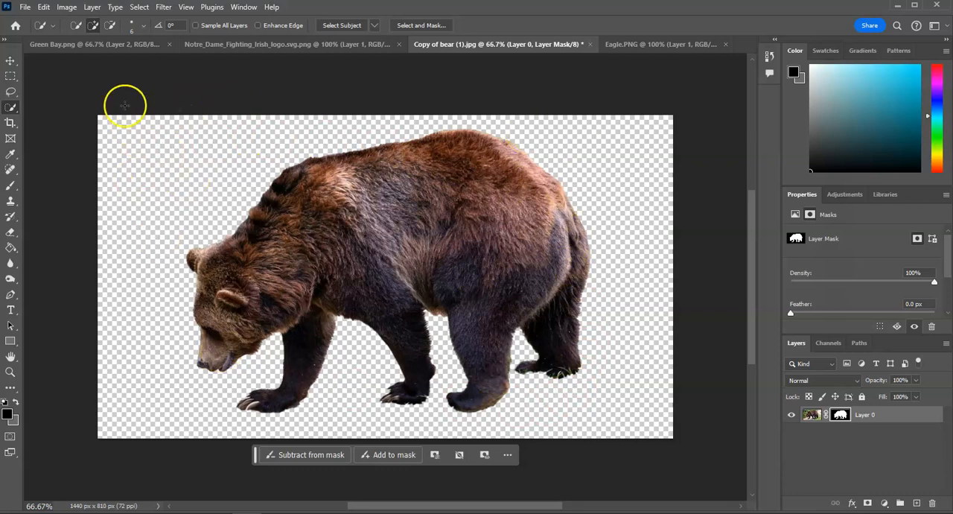
# Place the Copy of mountains (1) image from the 6-Ghost Effect folder as embedded and enlarge it to about 458% over the bear.
pyautogui.click(25, 8)
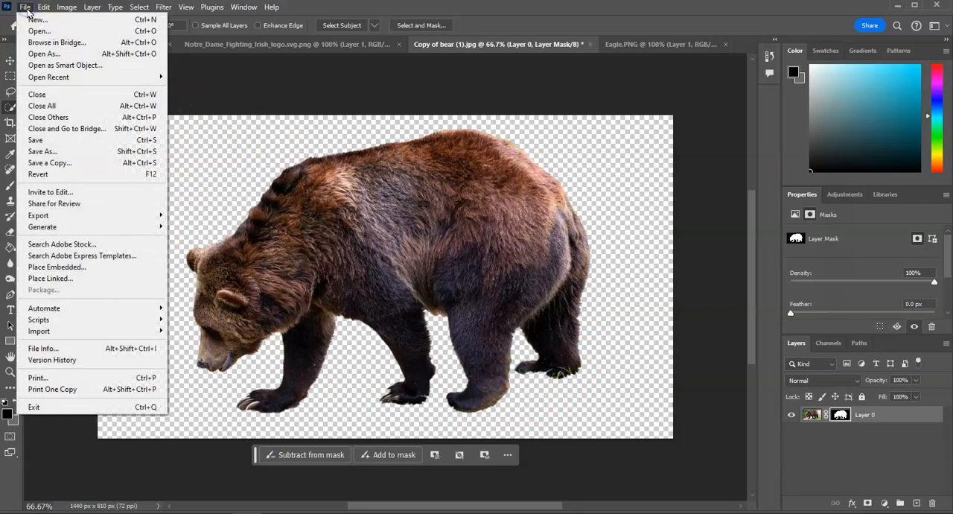
pyautogui.click(86, 270)
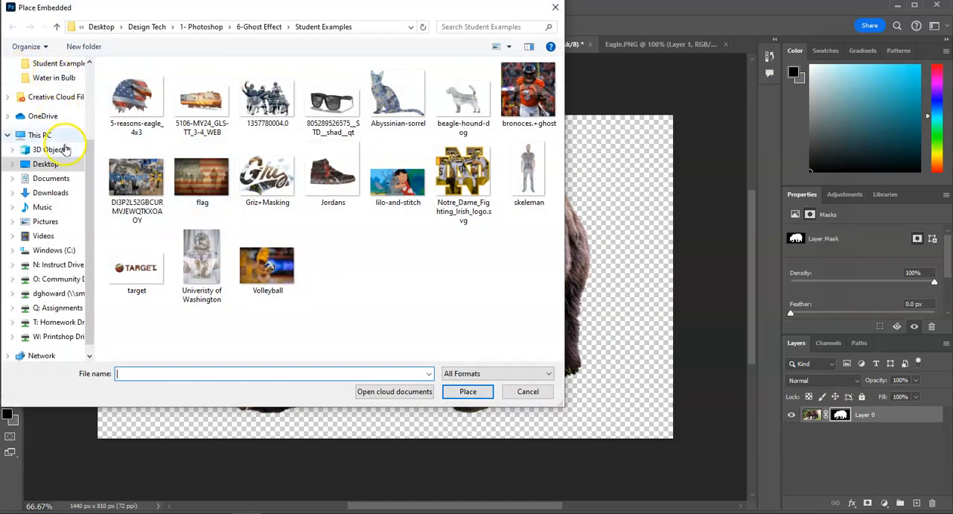
pyautogui.click(278, 28)
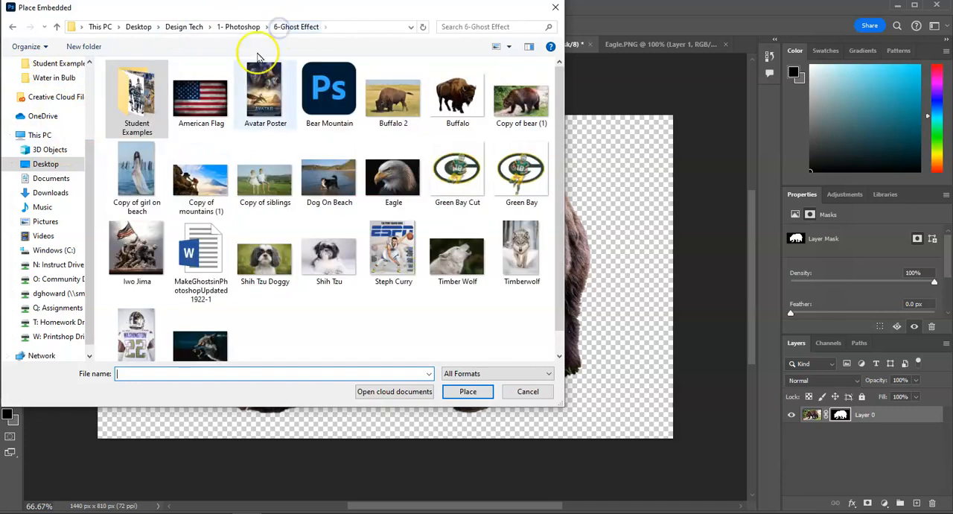
pyautogui.doubleClick(208, 183)
pyautogui.moveTo(328, 242); pyautogui.dragTo(119, 122)
pyautogui.moveTo(437, 310); pyautogui.dragTo(653, 453)
pyautogui.moveTo(385, 320); pyautogui.dragTo(426, 297)
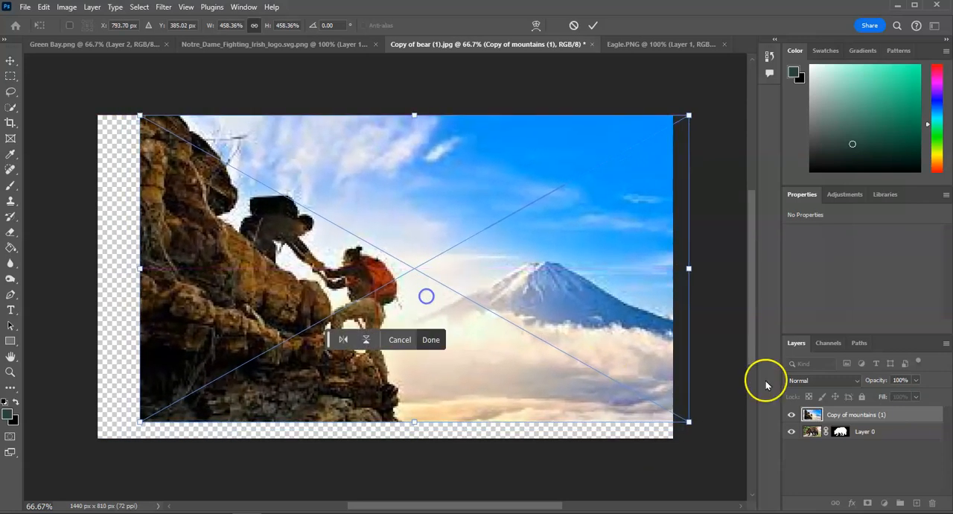
# Move and stretch the mountain image until it covers the bear, using 71% opacity as a guide, and restore it to 100%.
pyautogui.click(916, 381)
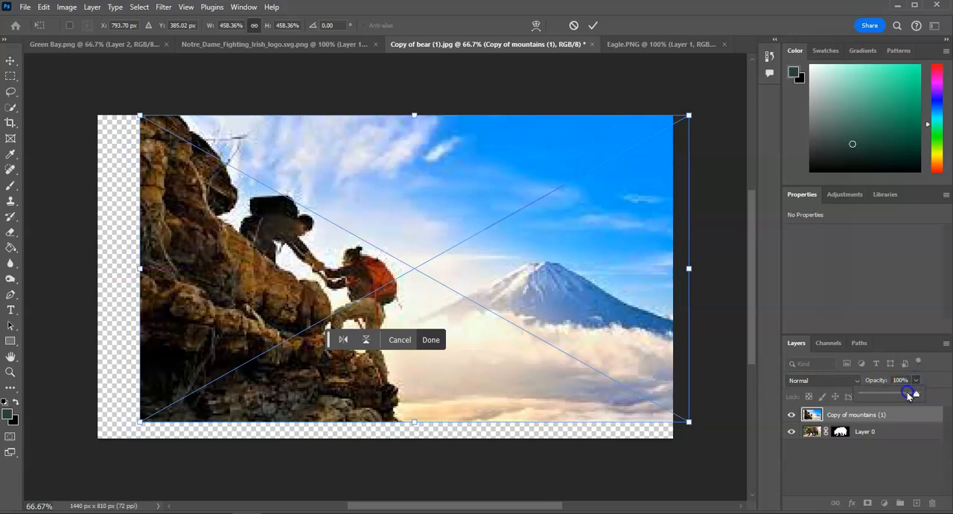
pyautogui.moveTo(905, 395); pyautogui.dragTo(899, 394)
pyautogui.moveTo(498, 306); pyautogui.dragTo(530, 280)
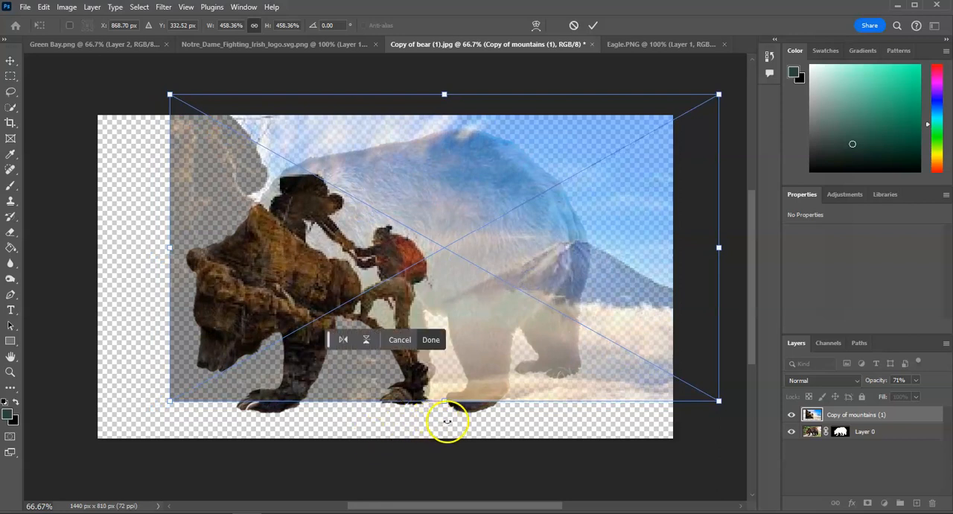
pyautogui.moveTo(449, 407); pyautogui.dragTo(449, 415)
pyautogui.moveTo(445, 328); pyautogui.dragTo(447, 321)
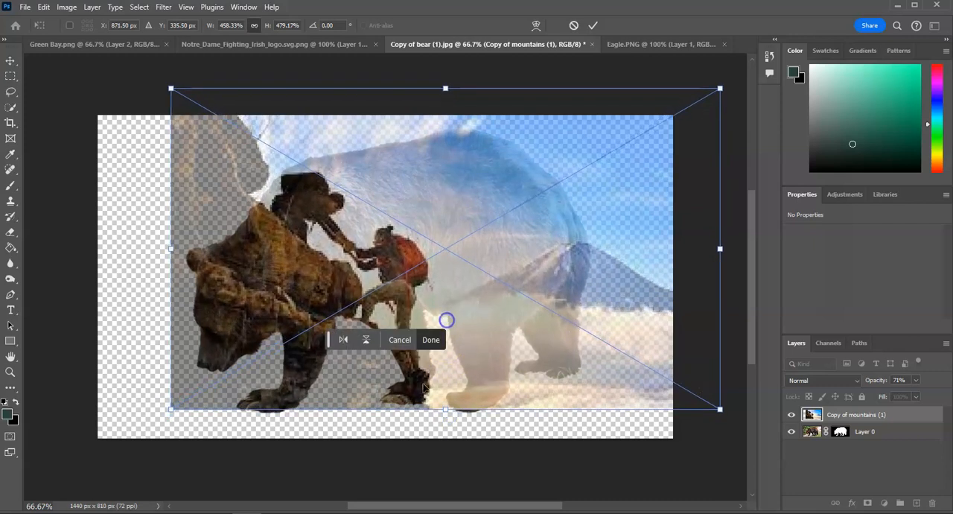
pyautogui.moveTo(444, 406); pyautogui.dragTo(444, 415)
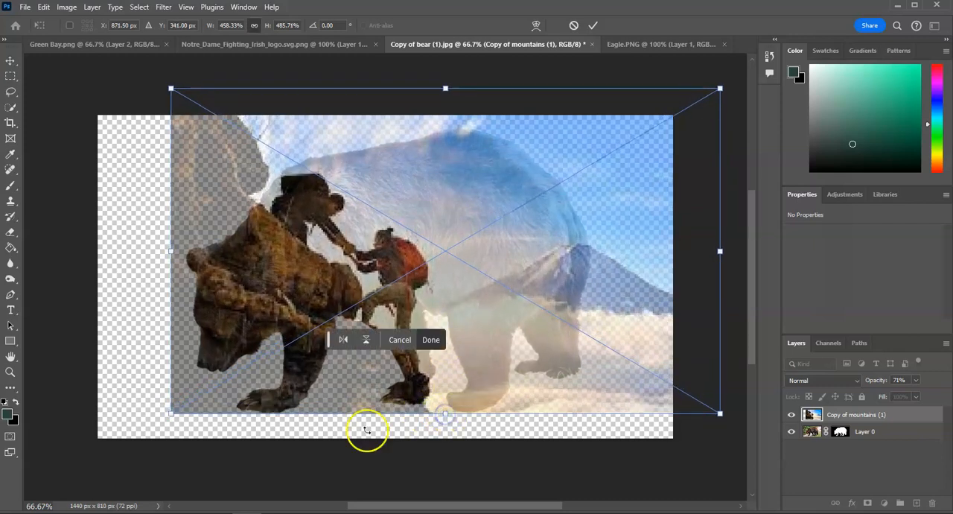
pyautogui.click(915, 380)
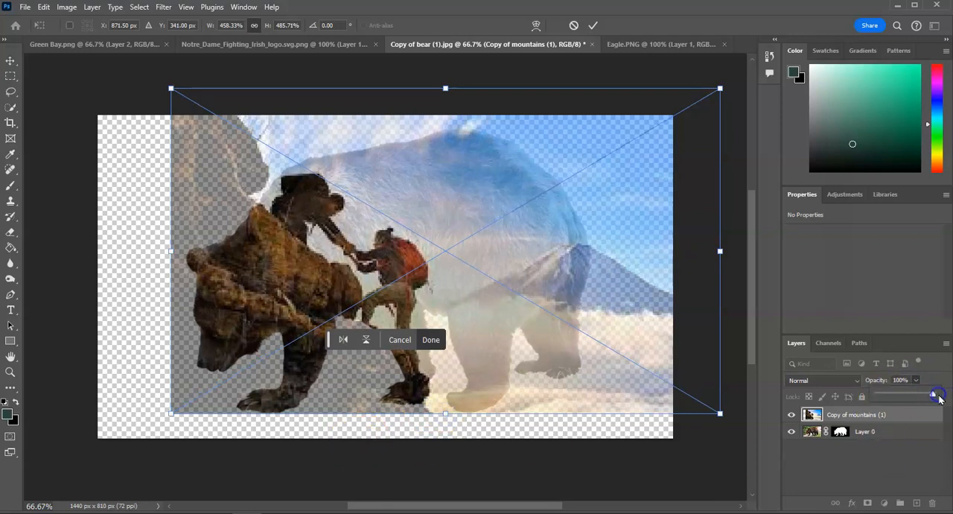
# Hide the mountain layer and select the bear as the subject on Layer 0.
pyautogui.click(791, 415)
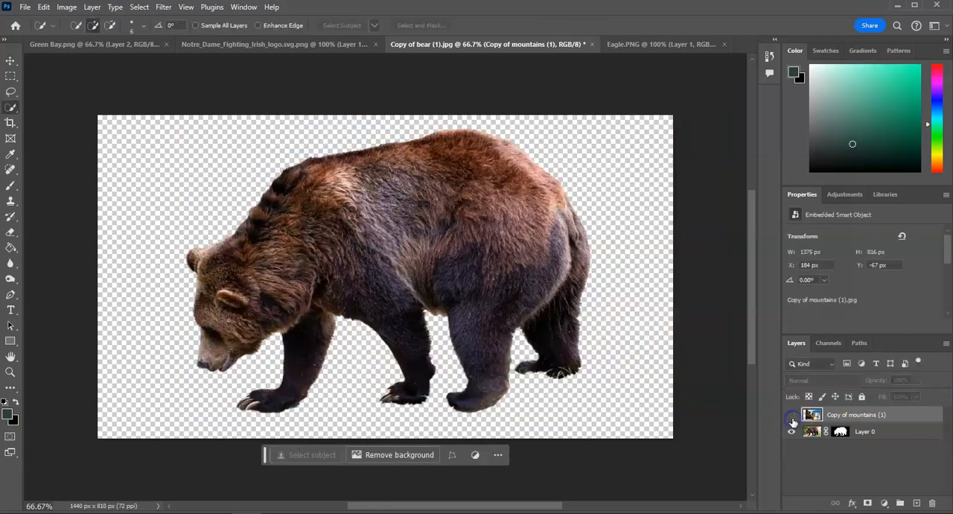
pyautogui.click(871, 432)
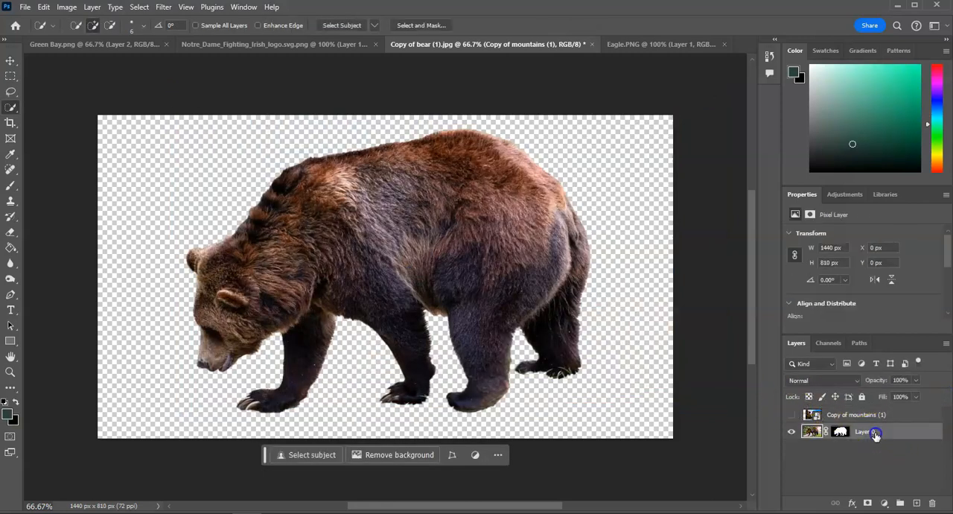
pyautogui.click(139, 6)
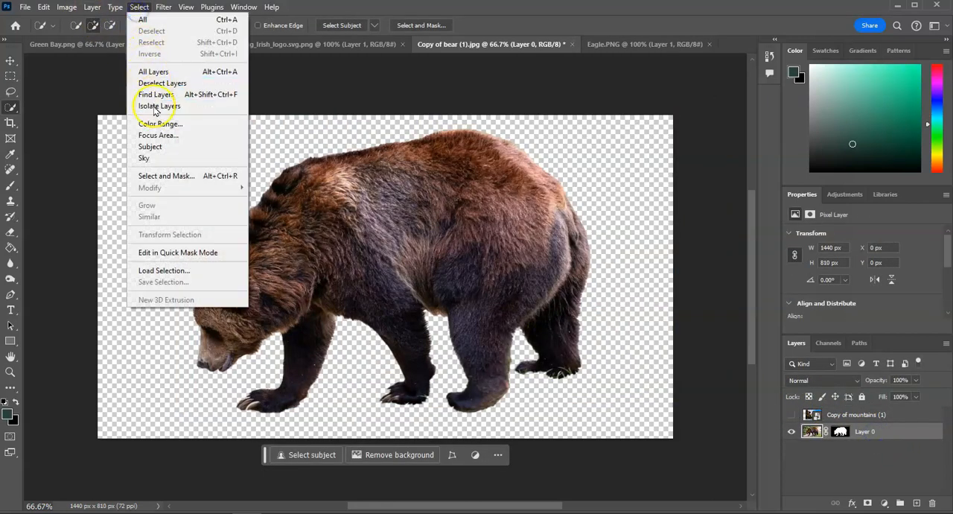
pyautogui.click(155, 147)
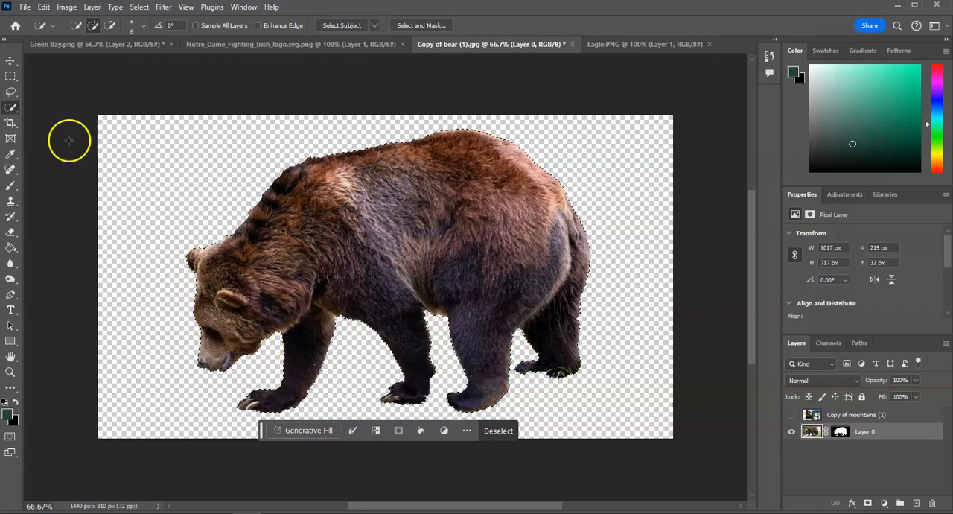
# Show the mountain layer again and mask it to the bear-shaped selection.
pyautogui.click(11, 91)
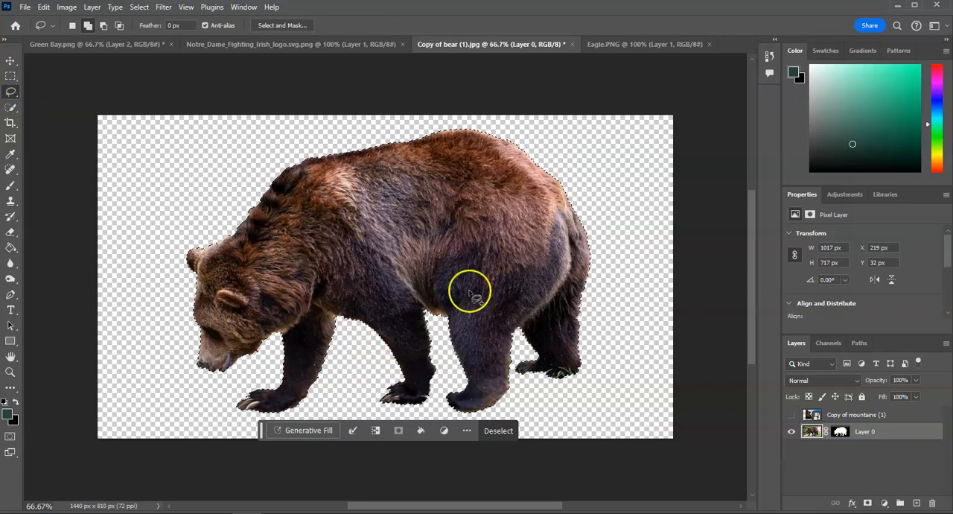
pyautogui.click(793, 416)
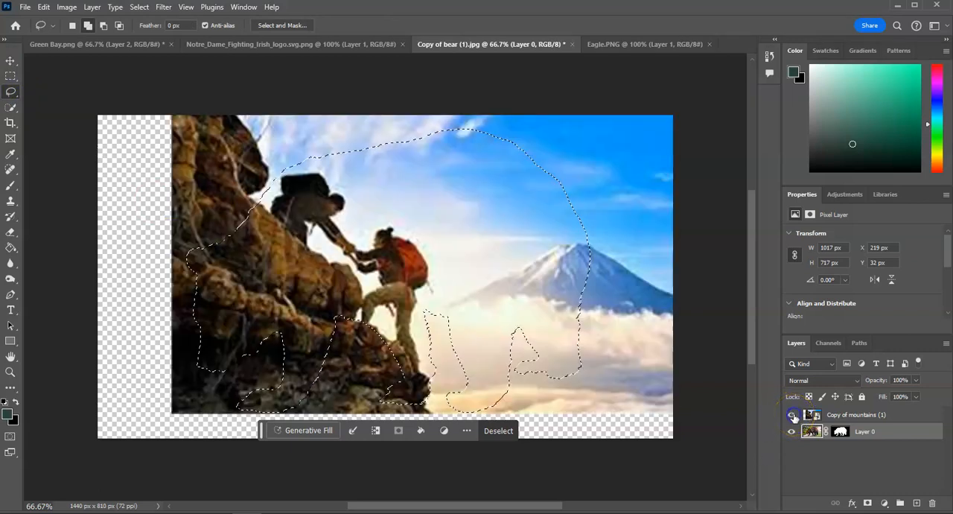
pyautogui.click(861, 417)
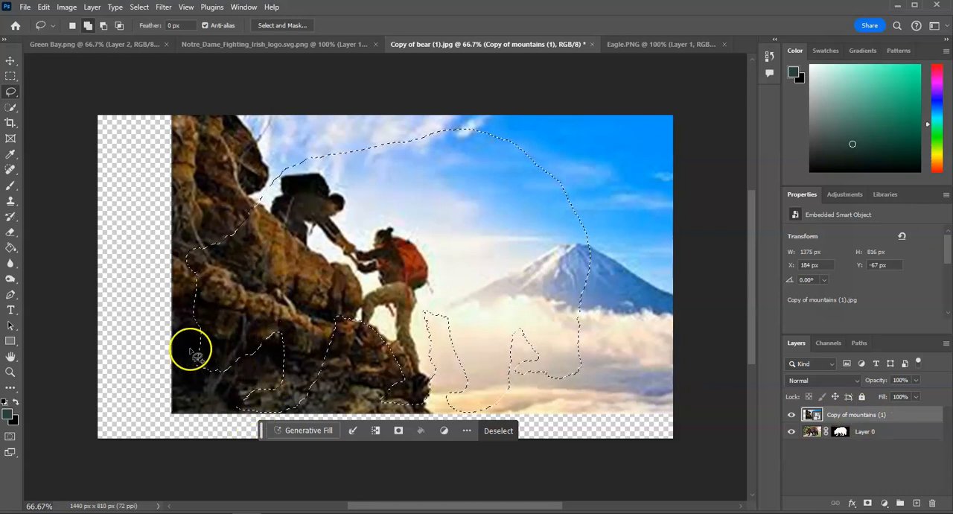
pyautogui.click(867, 503)
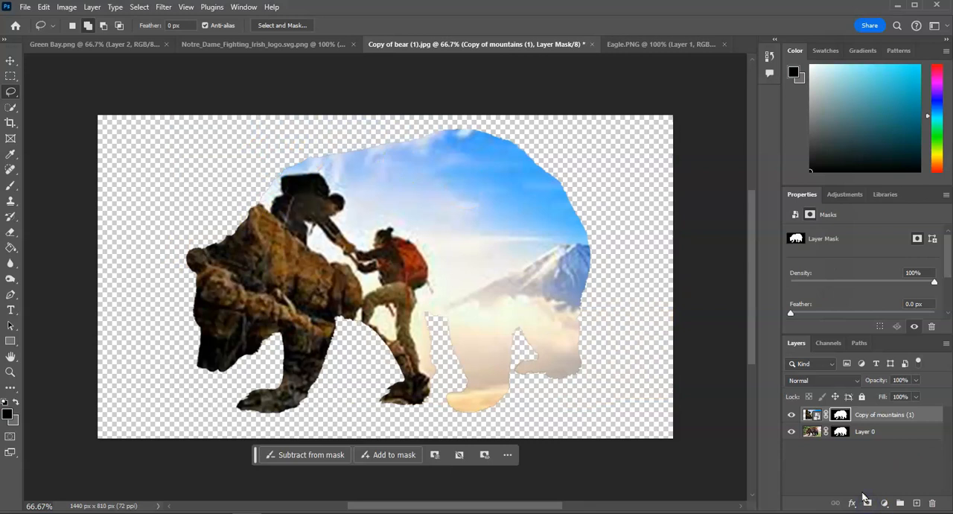
# Compare the bear with and without the masked mountain layer, and lower that layer's opacity to 47%.
pyautogui.click(791, 415)
pyautogui.click(792, 415)
pyautogui.click(791, 414)
pyautogui.click(790, 414)
pyautogui.click(792, 417)
pyautogui.click(791, 417)
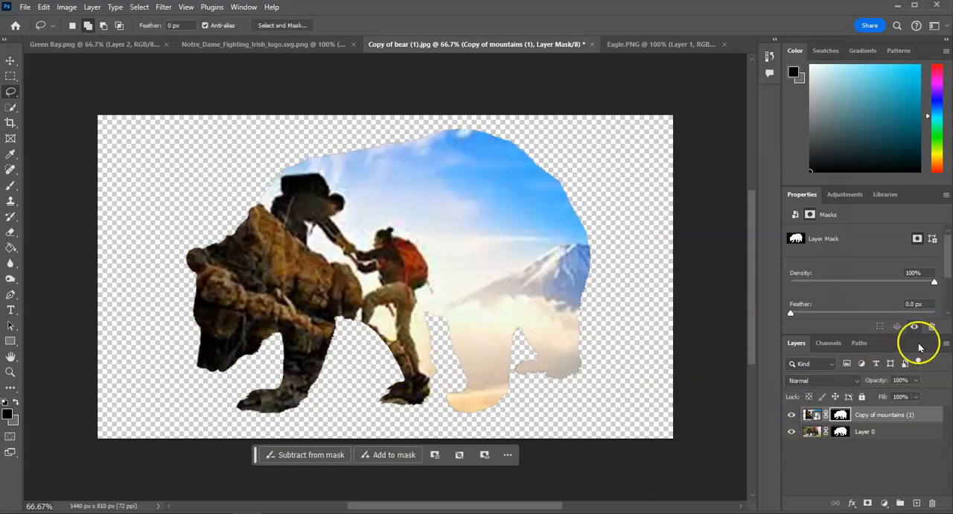
pyautogui.click(915, 381)
pyautogui.moveTo(902, 396); pyautogui.dragTo(879, 395)
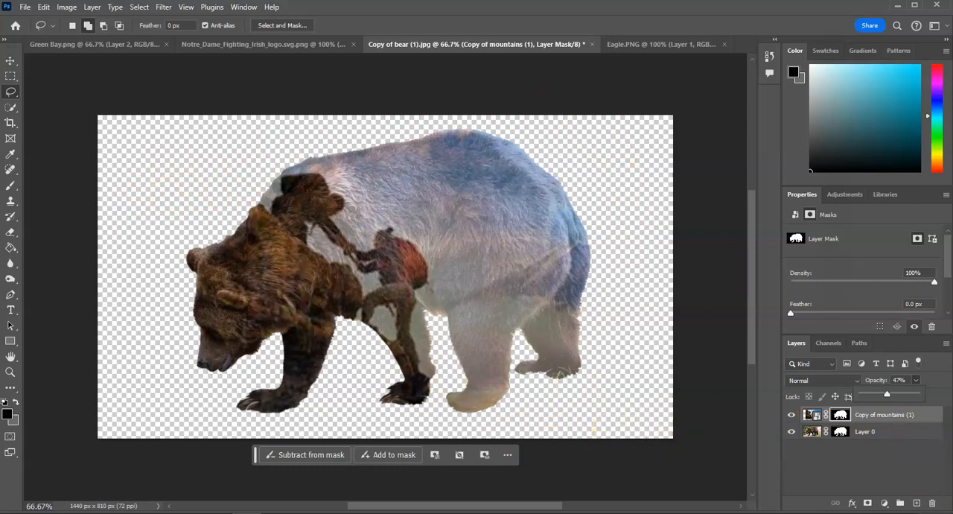
# Add a new layer filled with the dark green foreground color and move it beneath the bear as the background.
pyautogui.click(916, 503)
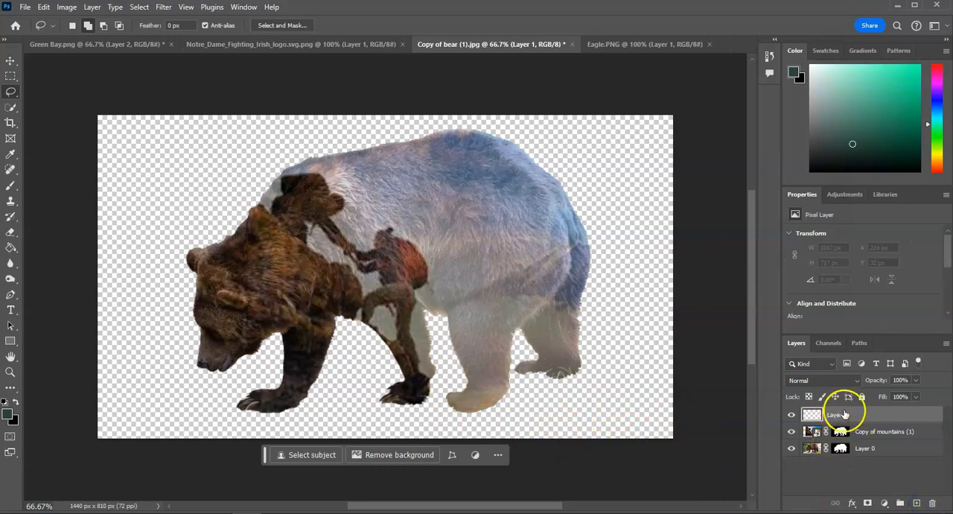
pyautogui.click(11, 250)
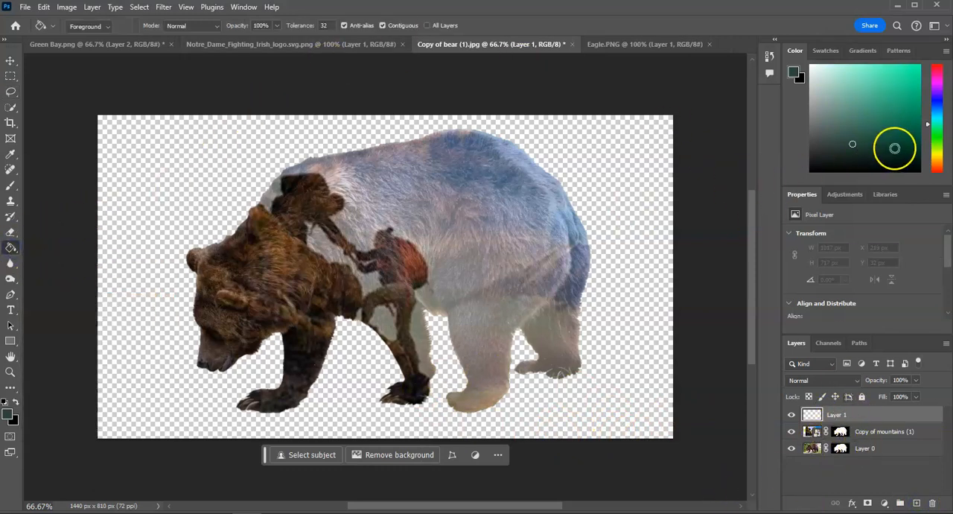
pyautogui.click(645, 316)
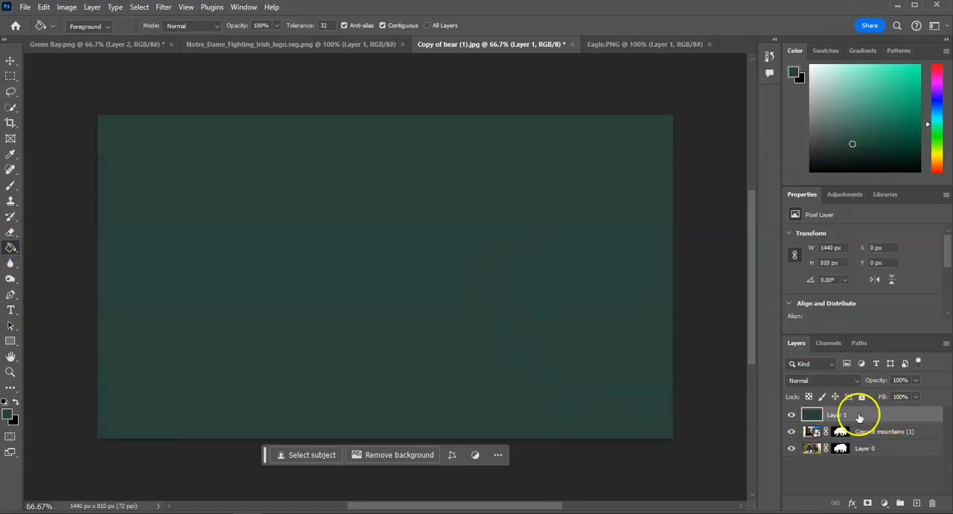
pyautogui.moveTo(861, 417); pyautogui.dragTo(858, 456)
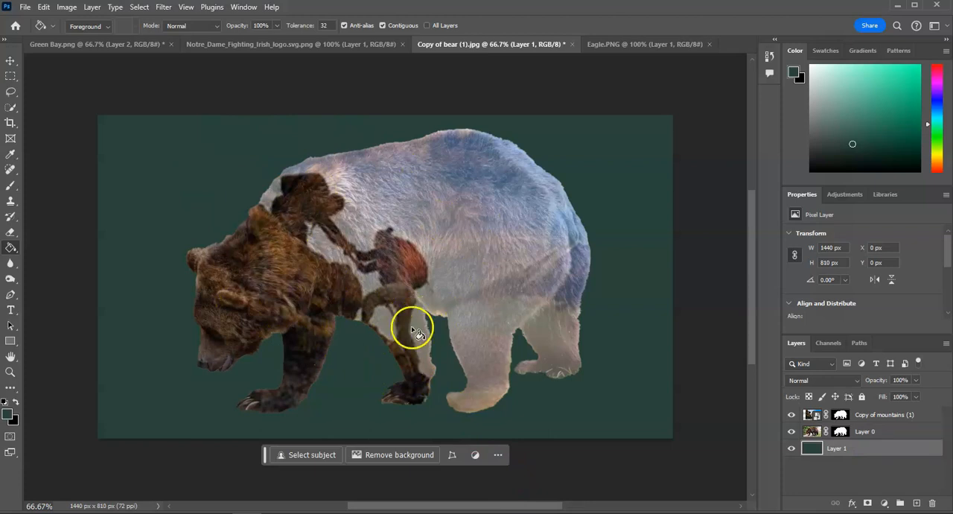
# In the Eagle image, select the eagle as the subject and extend the selection over its dark chest and shoulders with Quick Selection.
pyautogui.click(592, 45)
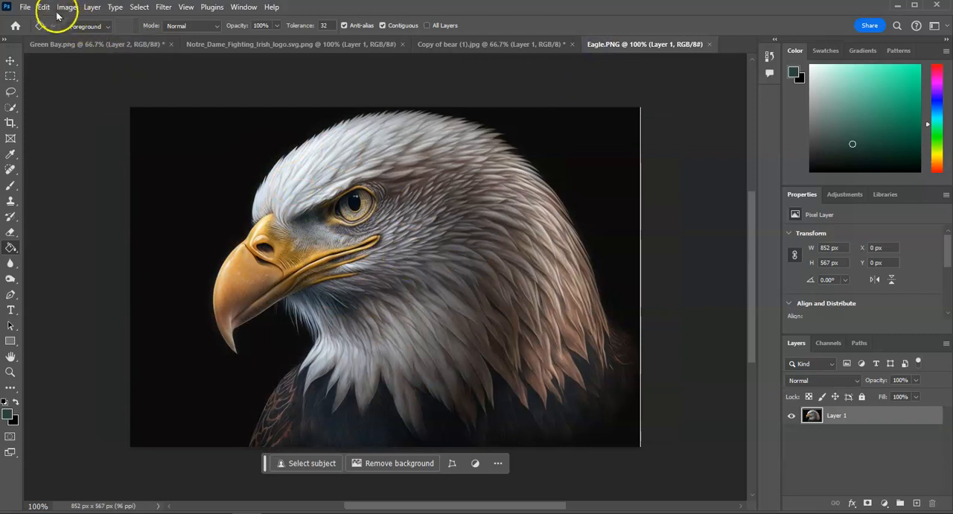
pyautogui.click(140, 7)
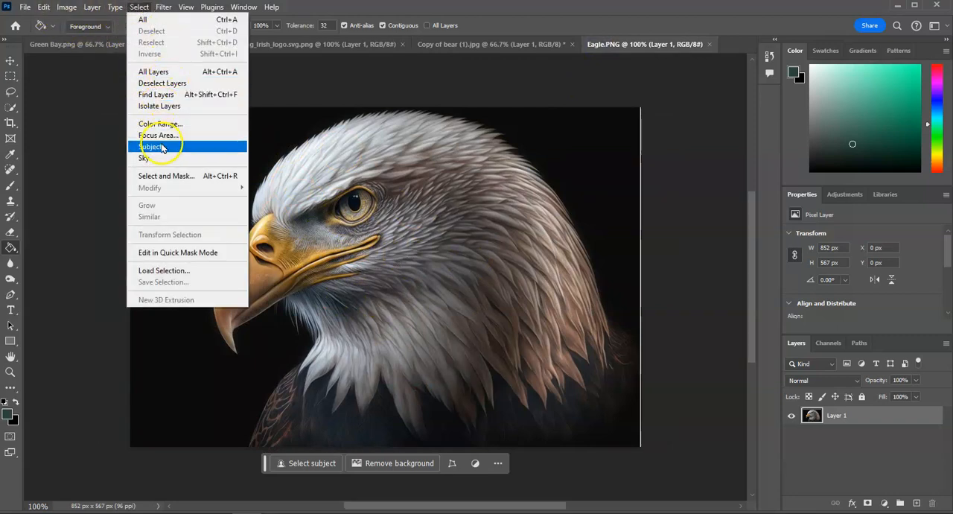
pyautogui.click(219, 146)
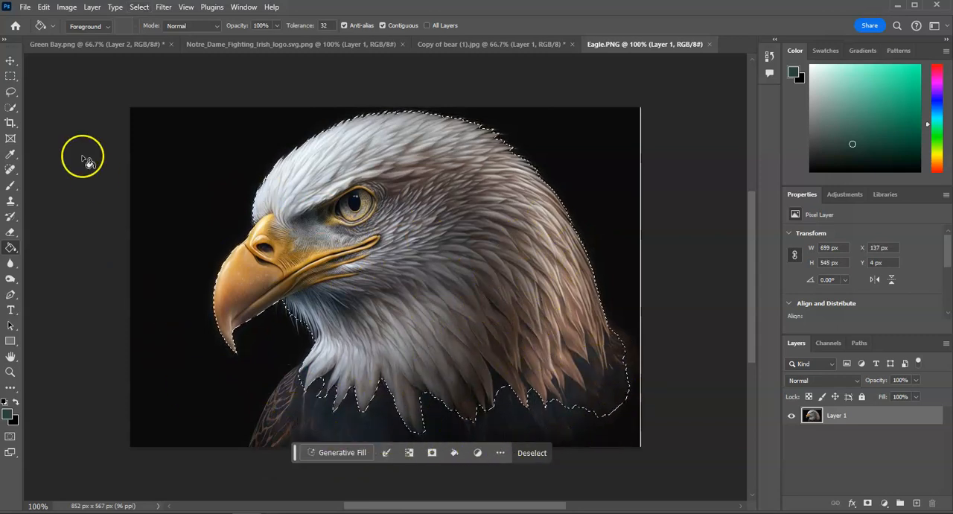
pyautogui.click(11, 108)
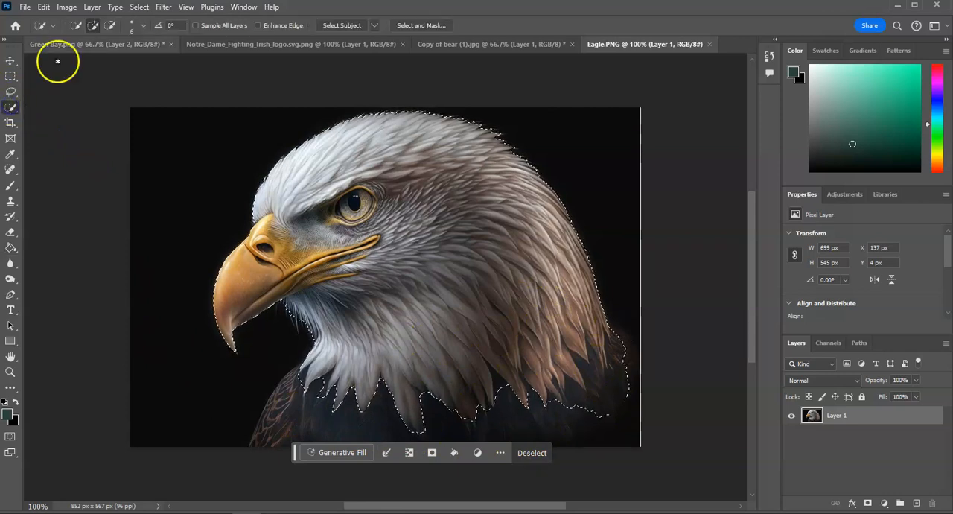
pyautogui.moveTo(319, 382); pyautogui.dragTo(285, 400)
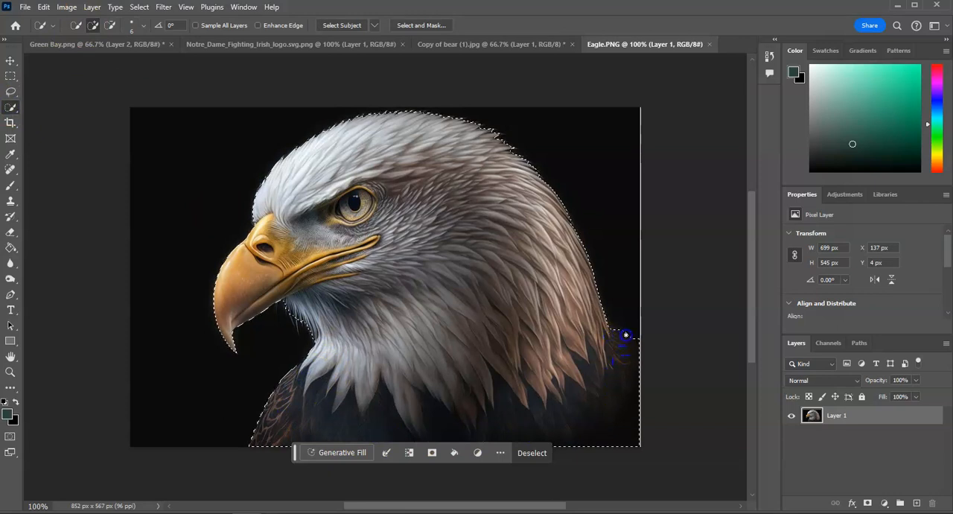
pyautogui.moveTo(339, 372); pyautogui.dragTo(336, 367)
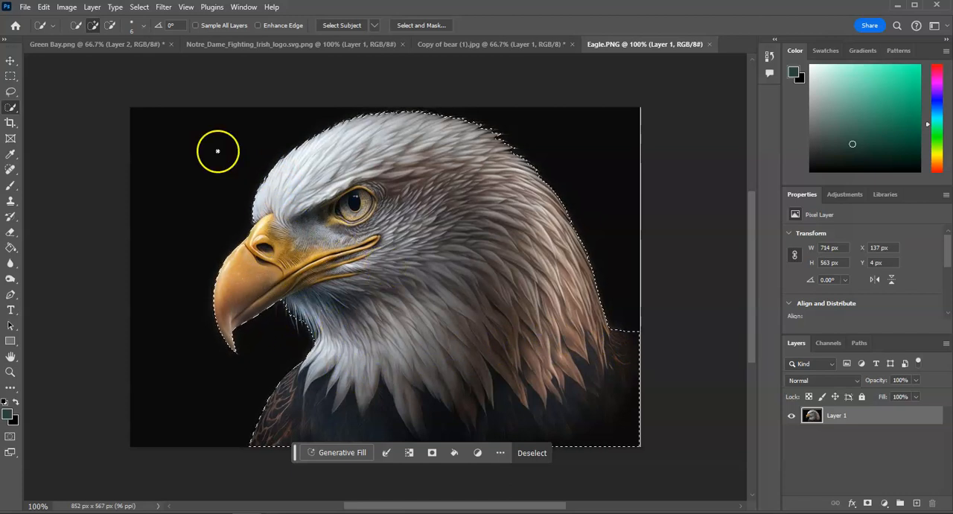
# Place the American Flag image as an embedded layer above the eagle.
pyautogui.click(24, 7)
pyautogui.click(75, 266)
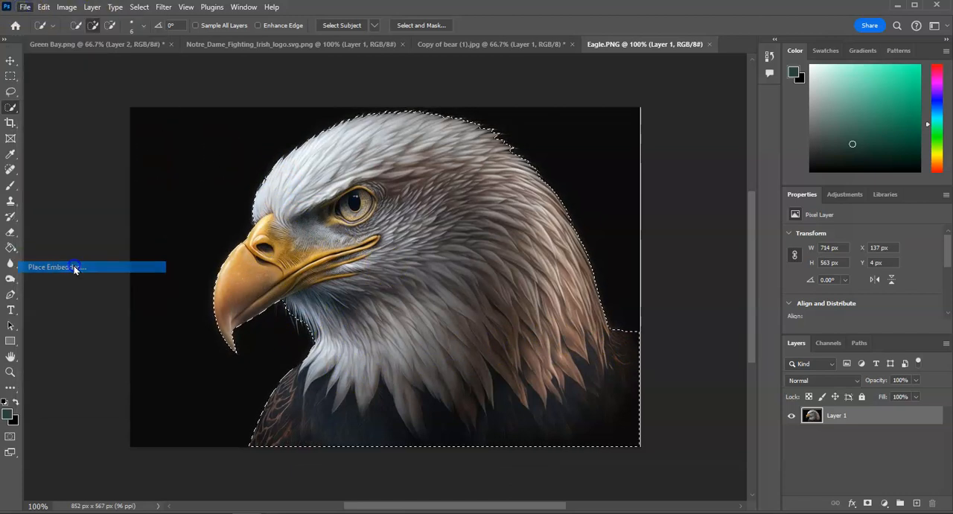
pyautogui.click(207, 112)
pyautogui.doubleClick(207, 111)
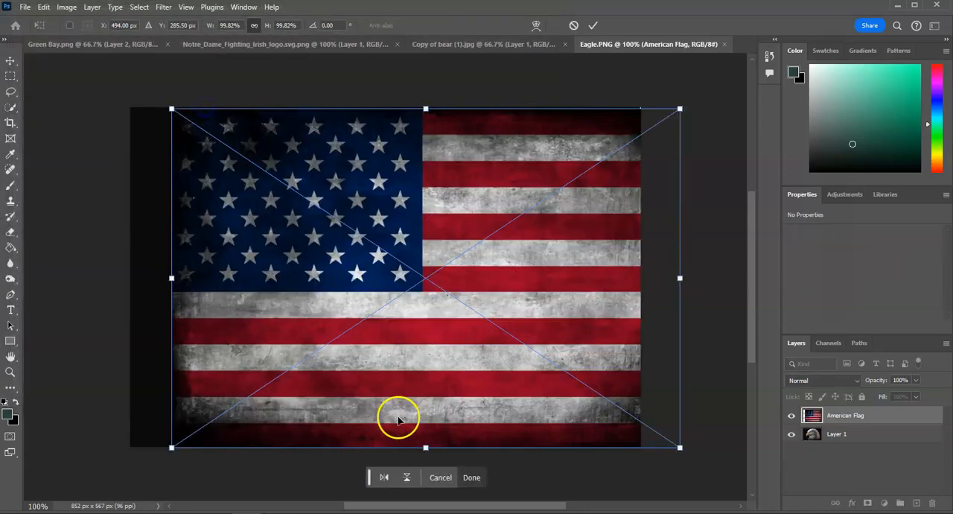
# Hide the American Flag layer, then reselect the eagle on Layer 1 as the subject and extend the selection over its dark chest and shoulders.
pyautogui.click(857, 439)
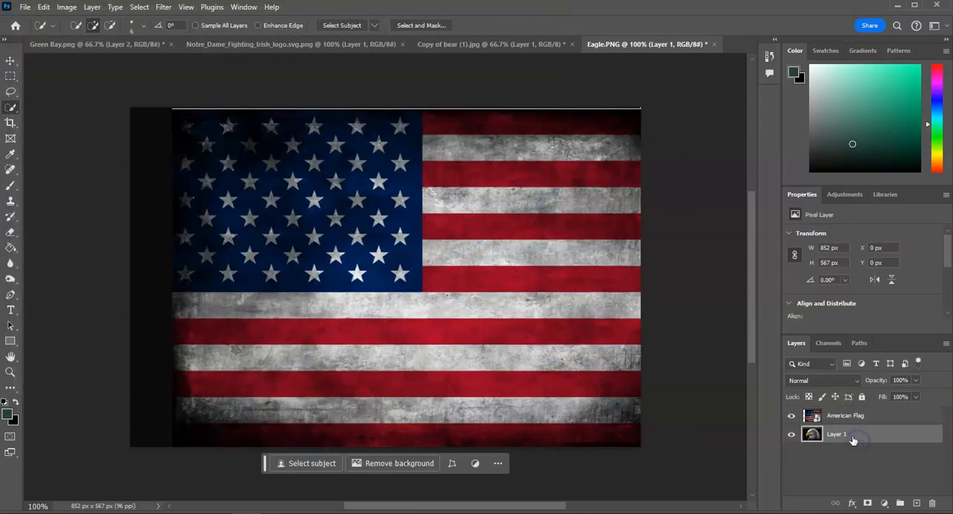
pyautogui.click(791, 415)
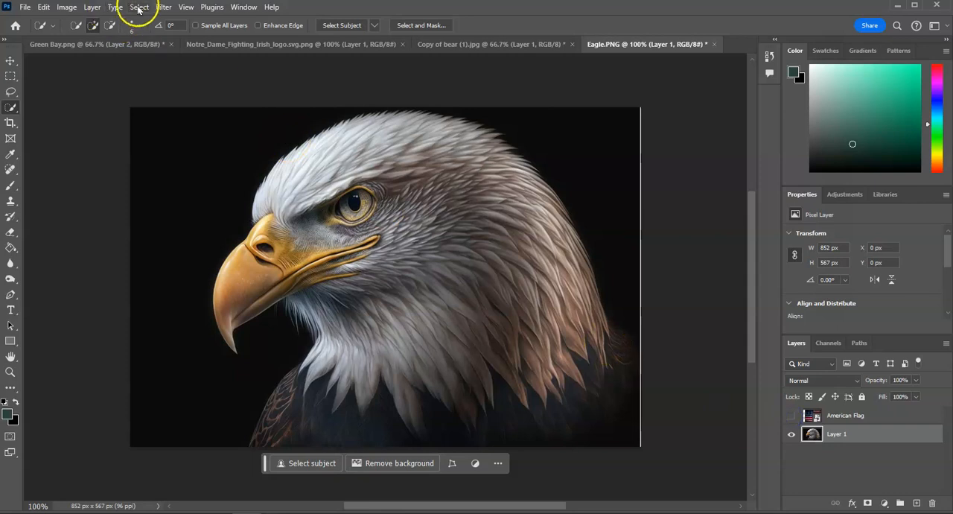
pyautogui.click(139, 7)
pyautogui.click(153, 146)
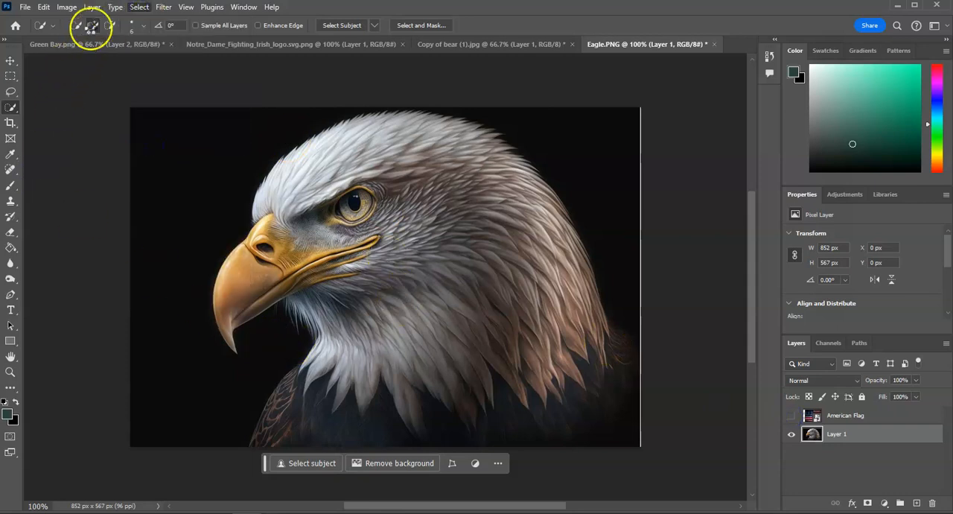
pyautogui.click(94, 26)
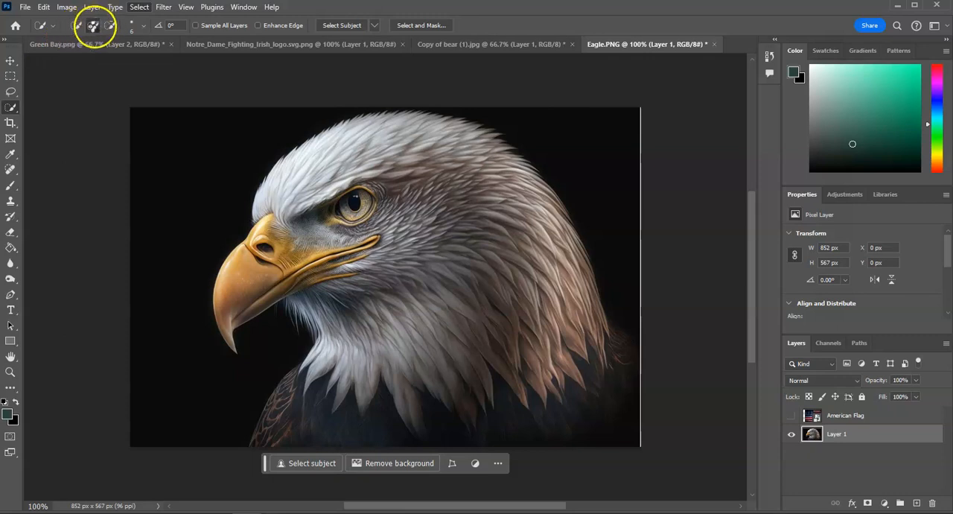
pyautogui.moveTo(351, 357)
pyautogui.mouseDown()
pyautogui.moveTo(328, 397)
pyautogui.moveTo(340, 376)
pyautogui.moveTo(288, 420)
pyautogui.mouseUp()
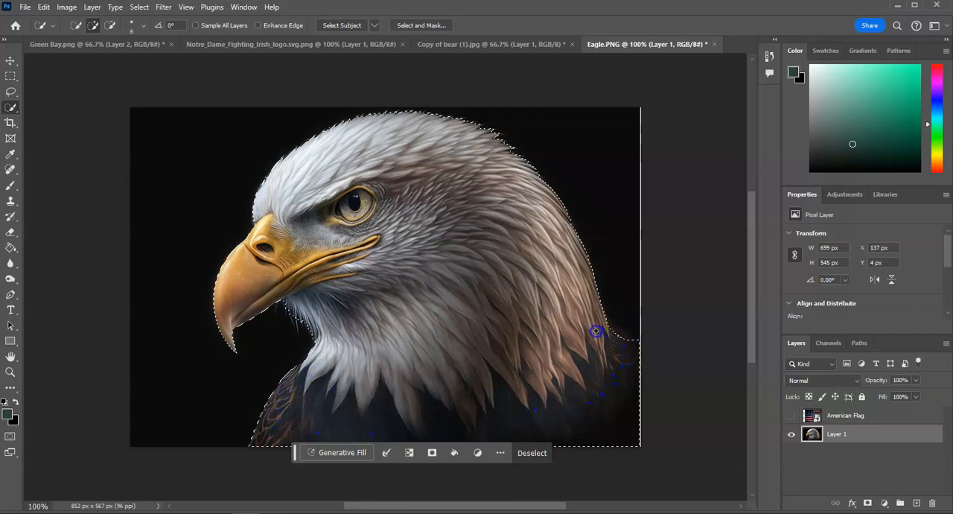
# Show the American Flag layer, mask it to the eagle-shaped selection, and lower its opacity to 42%.
pyautogui.click(792, 415)
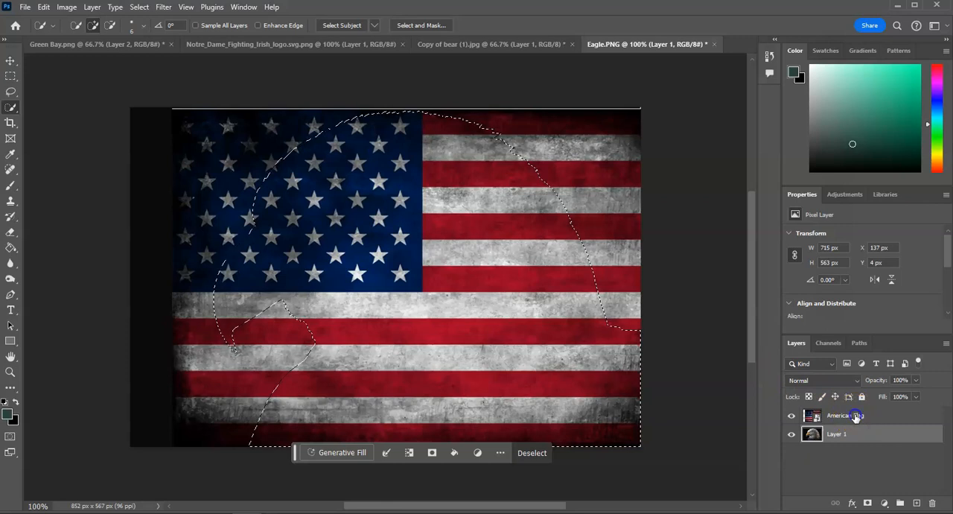
pyautogui.click(856, 415)
pyautogui.click(867, 504)
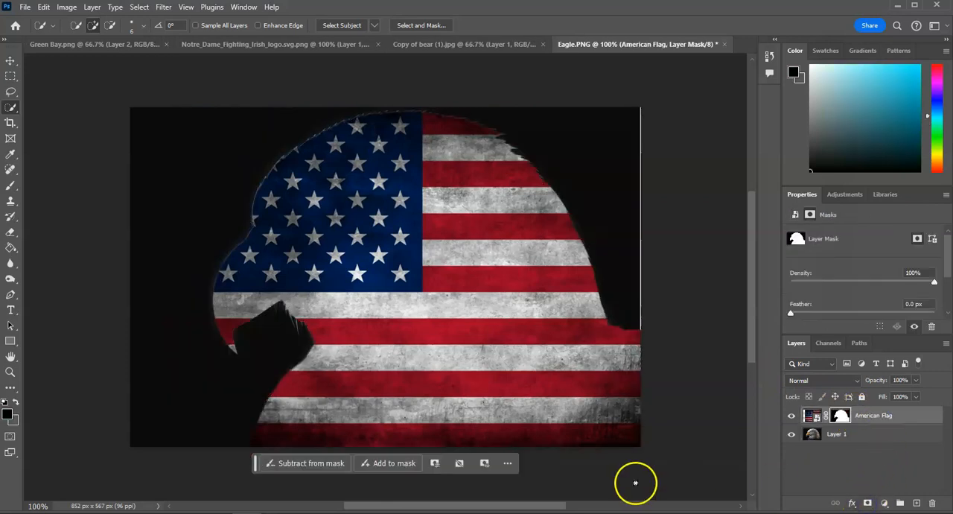
pyautogui.click(916, 380)
pyautogui.moveTo(905, 394); pyautogui.dragTo(885, 394)
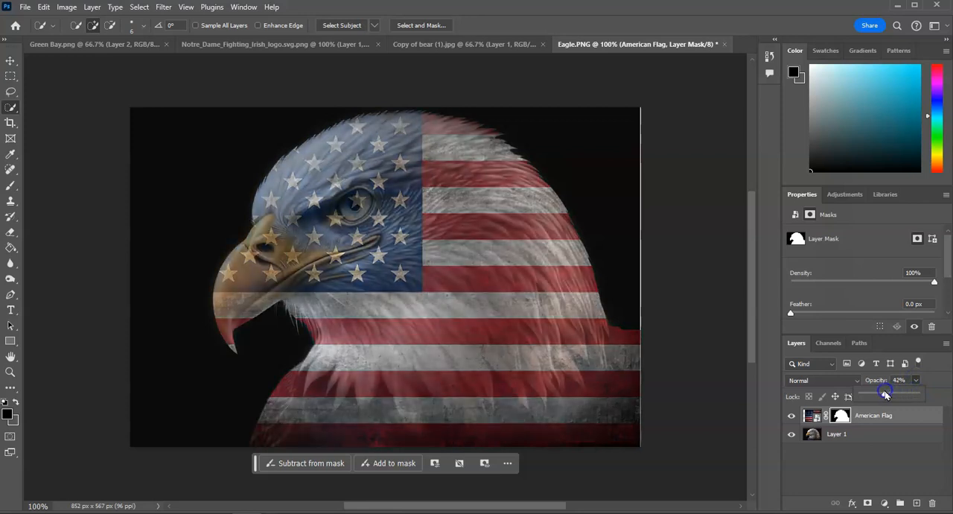